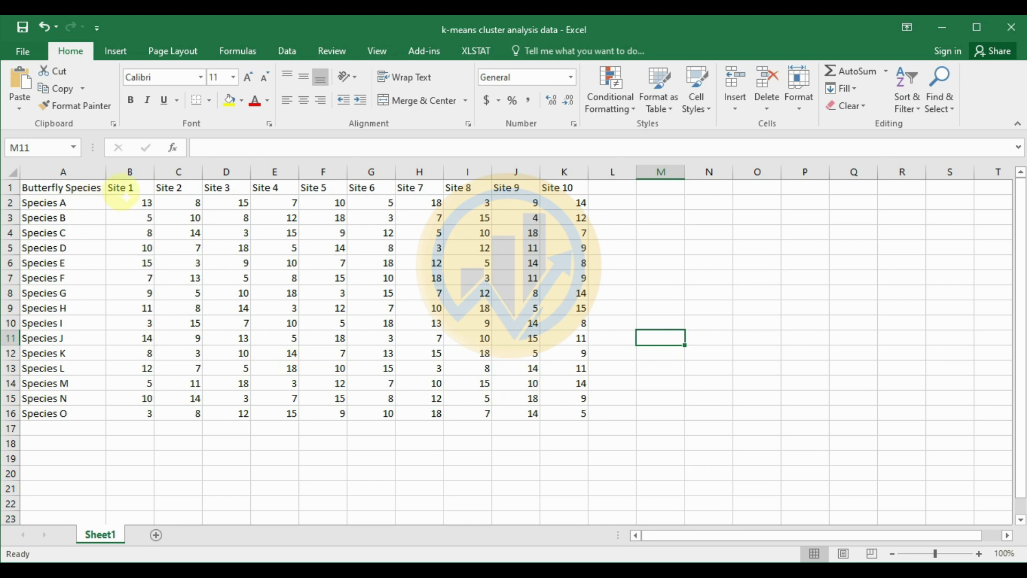
Step: Copy the whole butterfly species table, A1:K16, including the site headers and species names
{"action": "left_click_drag", "start_coordinate": [122, 192], "coordinate": [559, 192]}
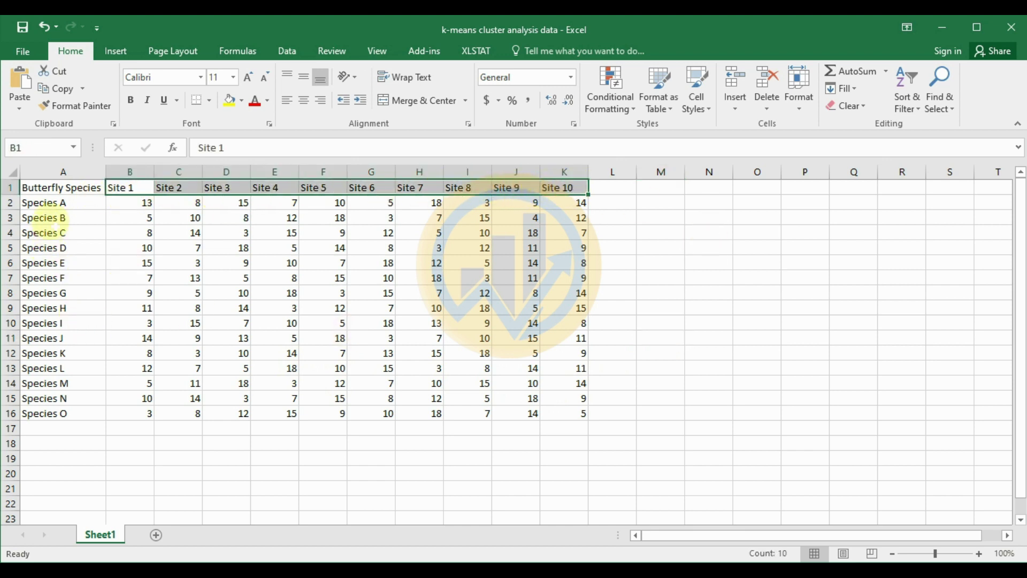
{"action": "left_click", "coordinate": [33, 202]}
{"action": "left_click_drag", "start_coordinate": [51, 231], "coordinate": [46, 414]}
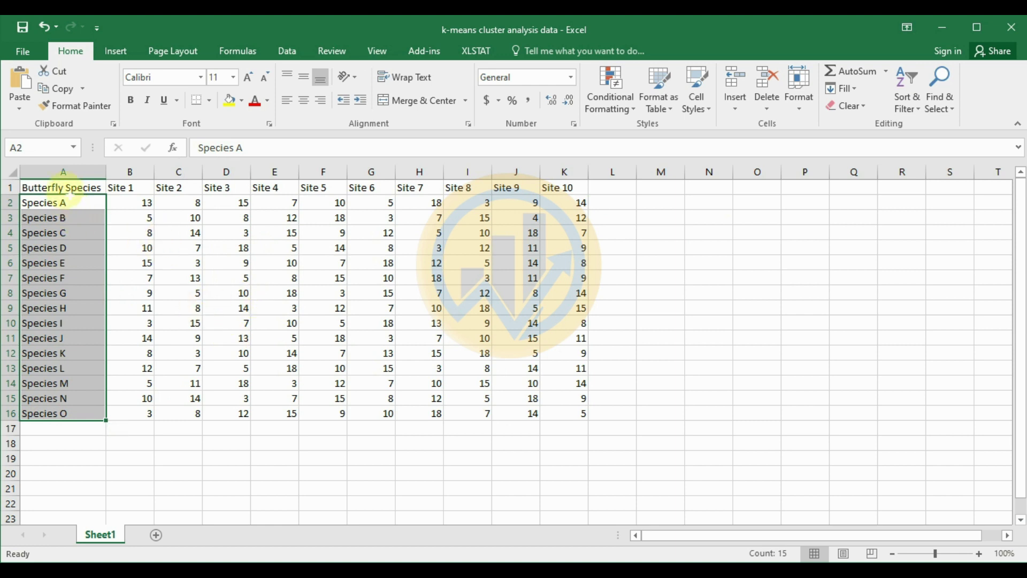
{"action": "left_click_drag", "start_coordinate": [64, 187], "coordinate": [566, 418]}
{"action": "right_click", "coordinate": [565, 418]}
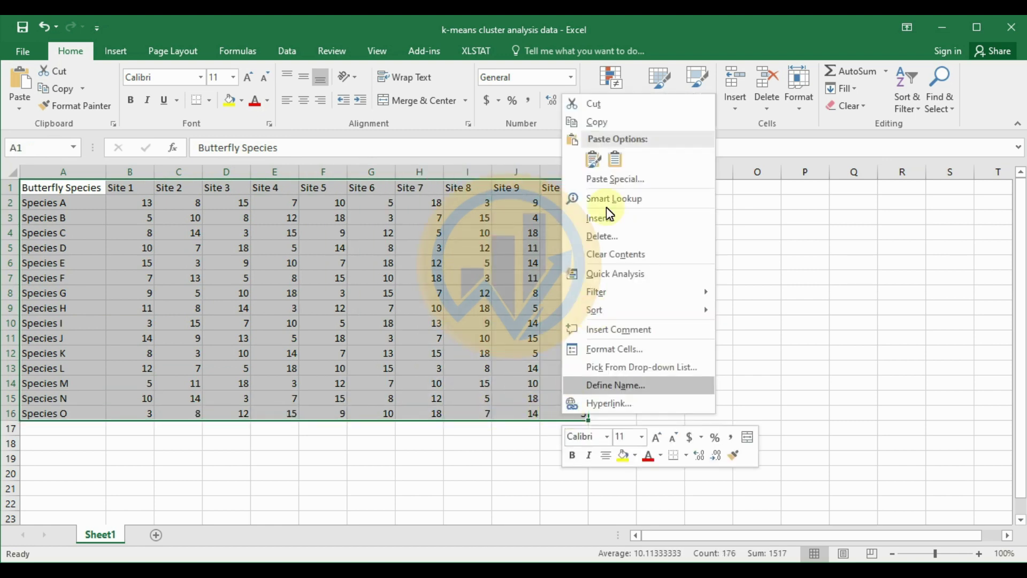
{"action": "left_click", "coordinate": [621, 125]}
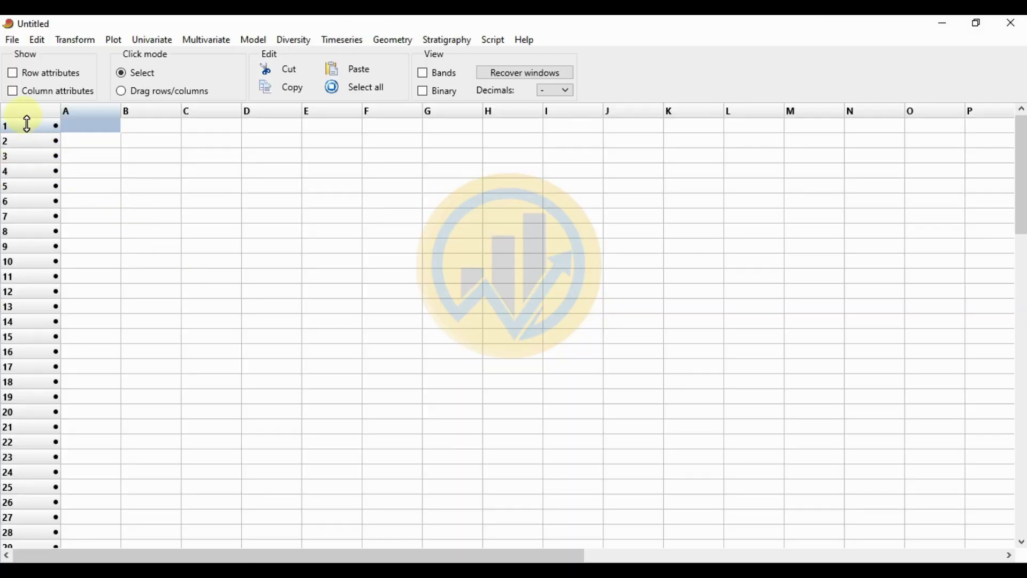
Step: In PAST, paste the table with species and site names as row and column attributes, and hide the attributes again
{"action": "left_click", "coordinate": [11, 91]}
{"action": "left_click", "coordinate": [13, 73]}
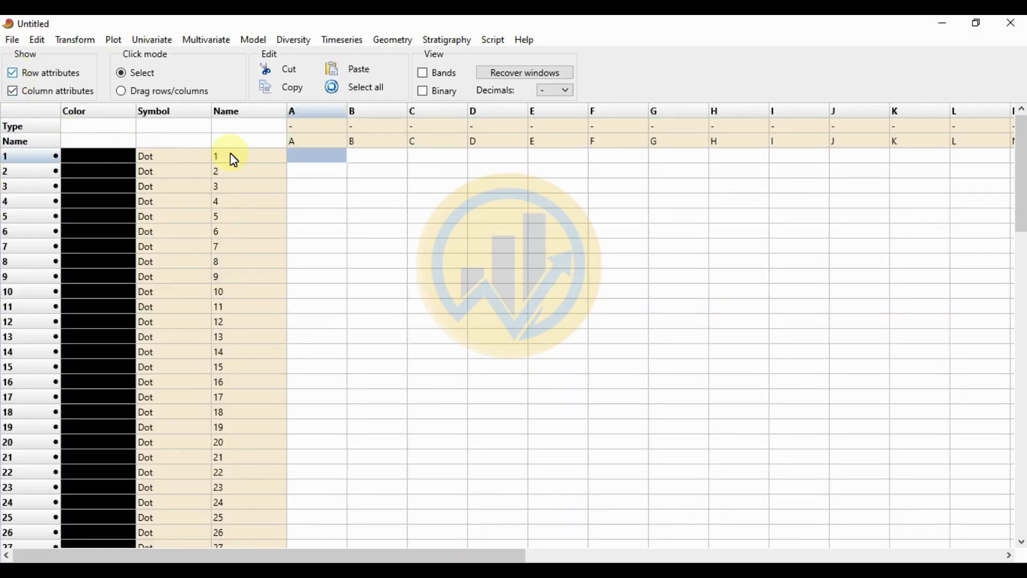
{"action": "left_click", "coordinate": [260, 142]}
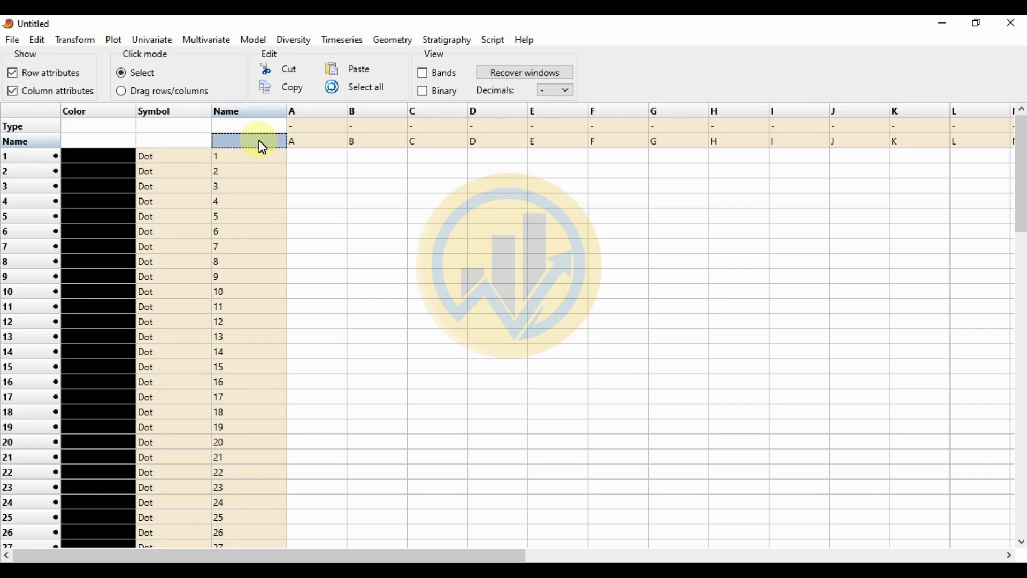
{"action": "left_click", "coordinate": [364, 69]}
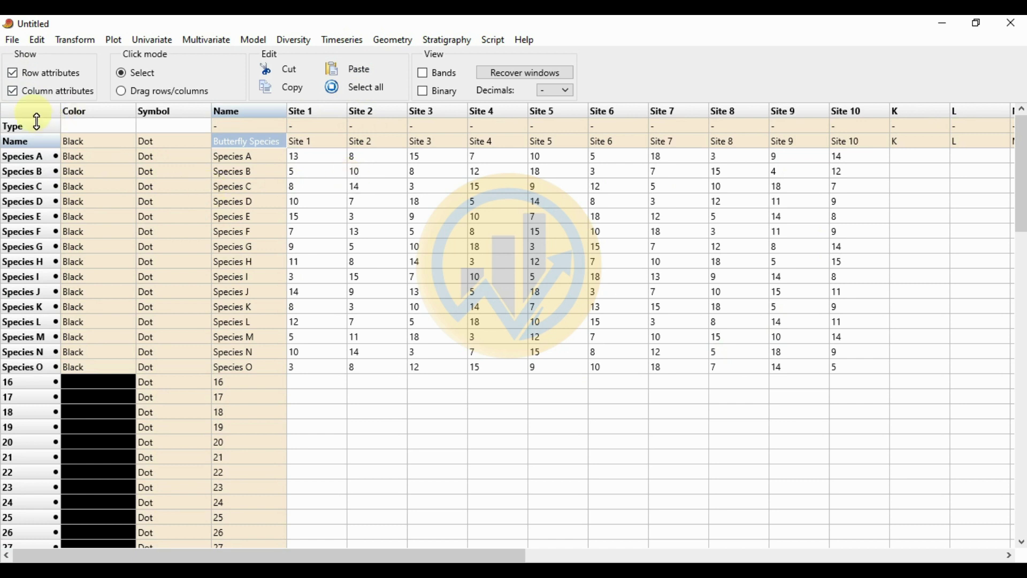
{"action": "left_click", "coordinate": [13, 92]}
{"action": "left_click", "coordinate": [13, 77]}
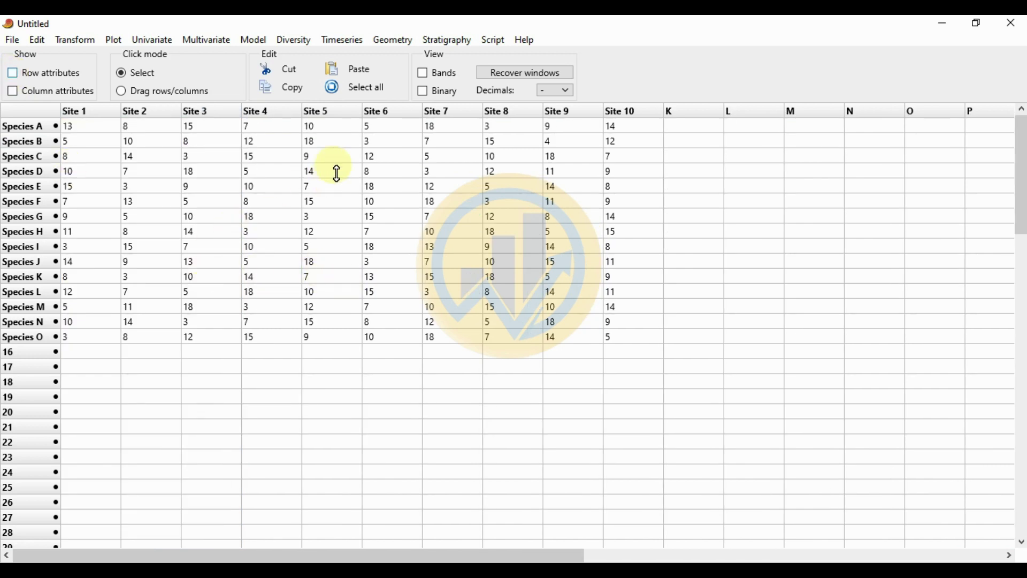
Step: Run K-means clustering on the entire data sheet and maximize the results window
{"action": "left_click", "coordinate": [366, 87]}
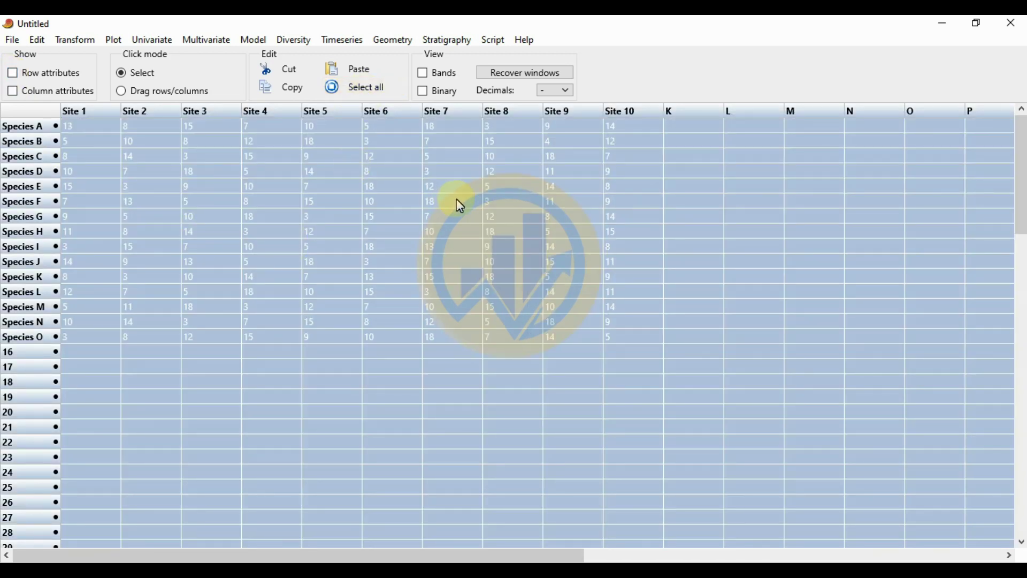
{"action": "left_click", "coordinate": [196, 39]}
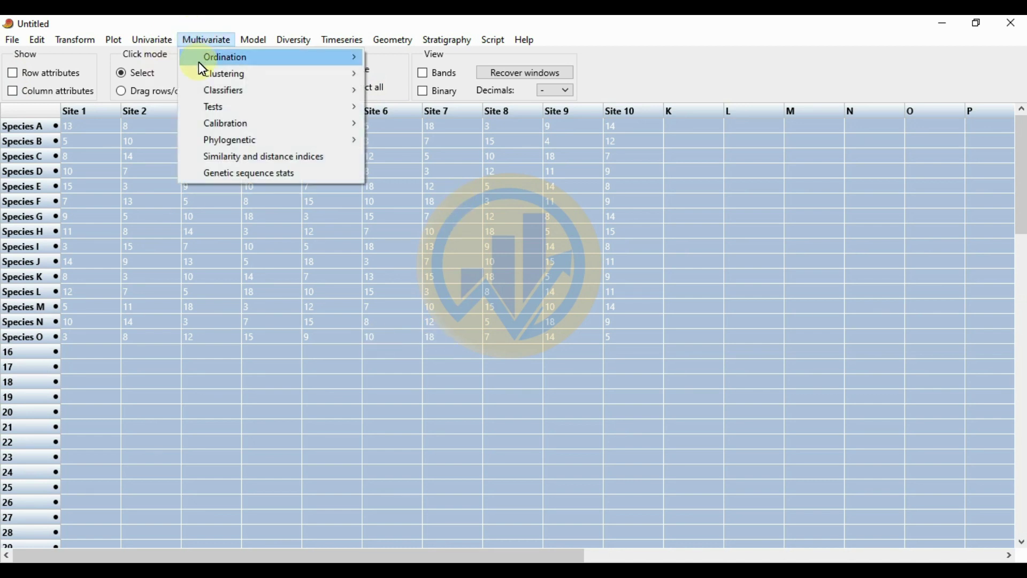
{"action": "mouse_move", "coordinate": [207, 76]}
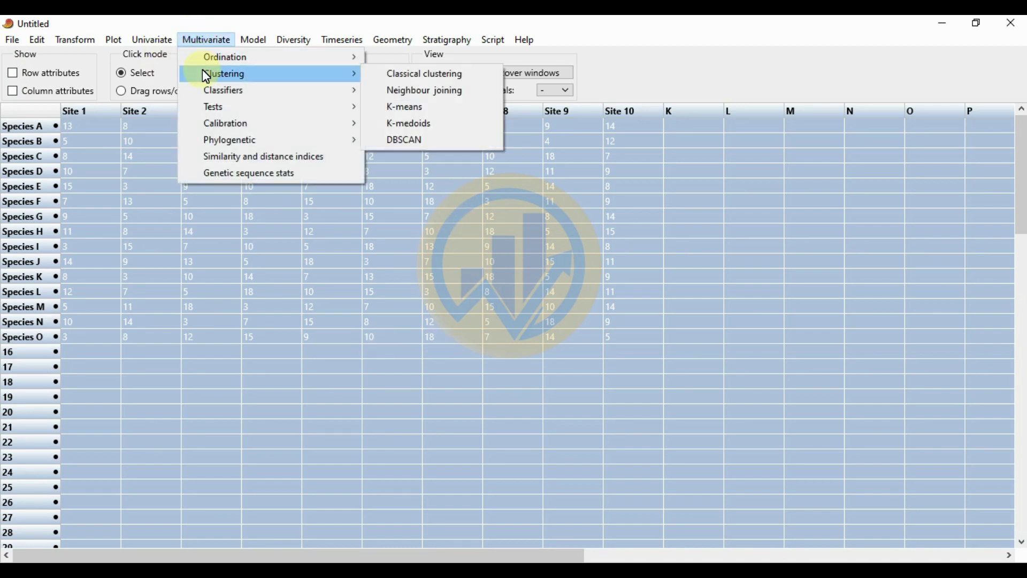
{"action": "left_click", "coordinate": [441, 114]}
{"action": "left_click_drag", "start_coordinate": [262, 97], "coordinate": [377, 92]}
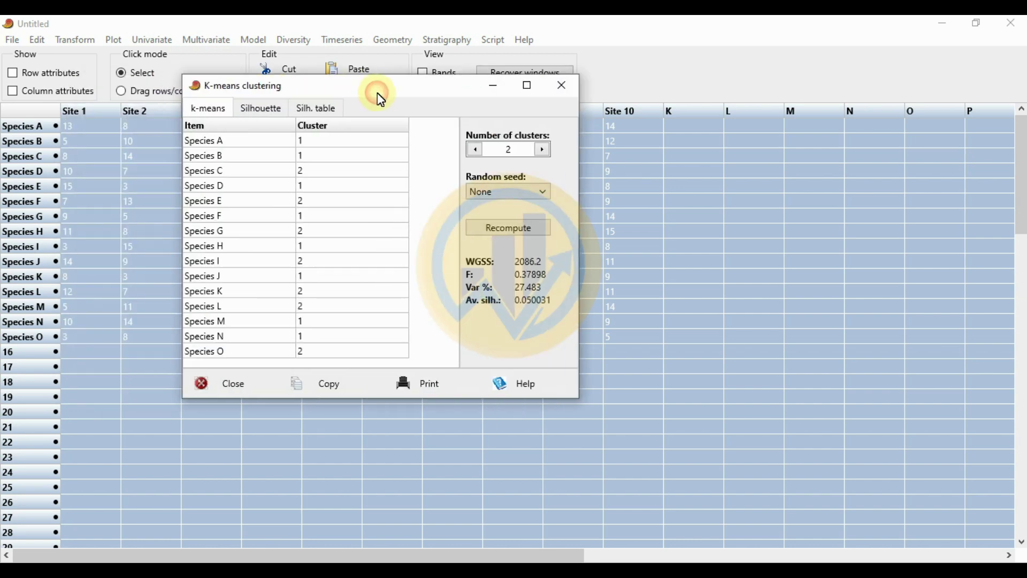
{"action": "left_click", "coordinate": [528, 87]}
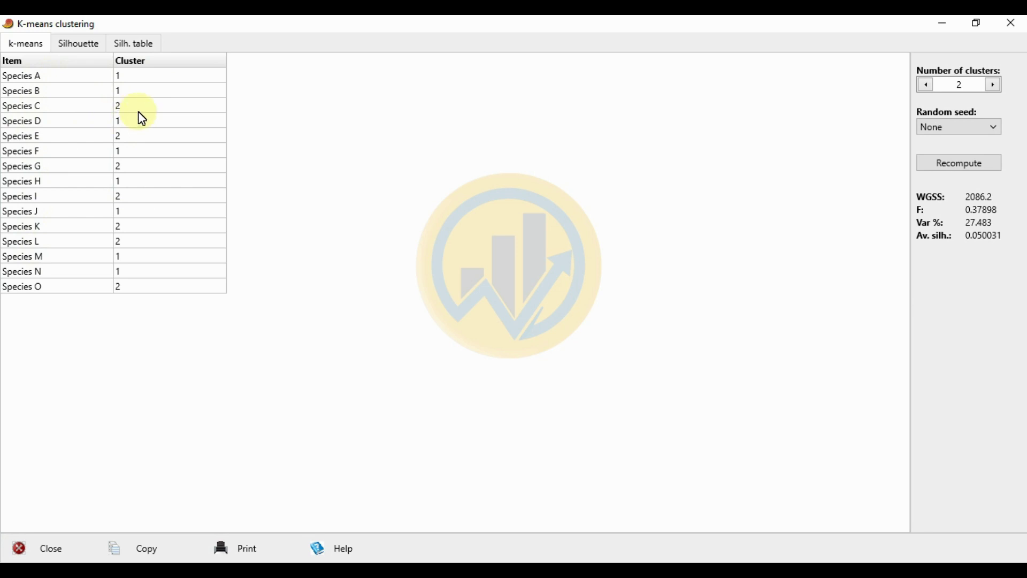
Step: View the silhouette plot and silhouette table, and turn on row labels in the plot
{"action": "left_click", "coordinate": [81, 45]}
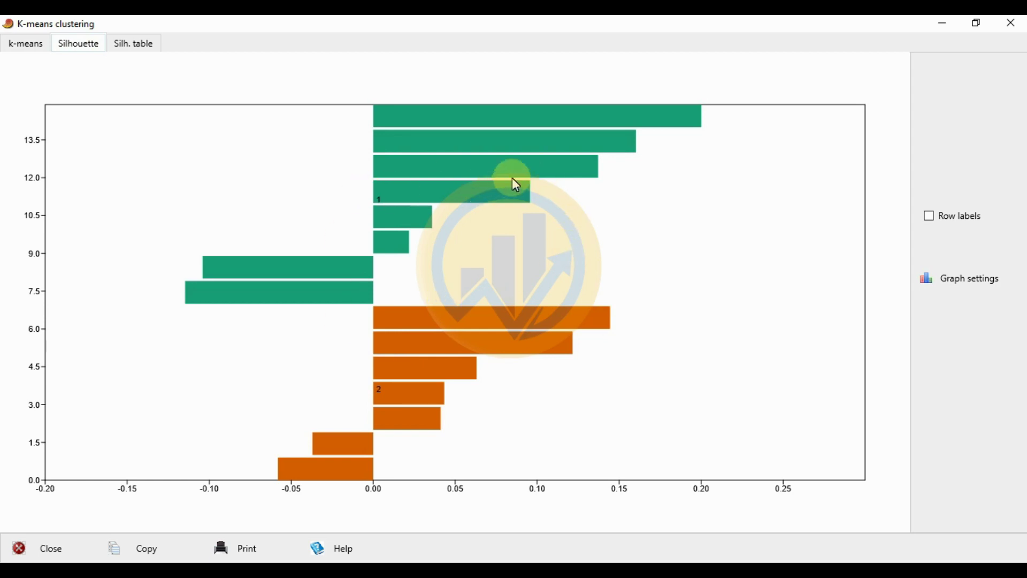
{"action": "left_click", "coordinate": [143, 51]}
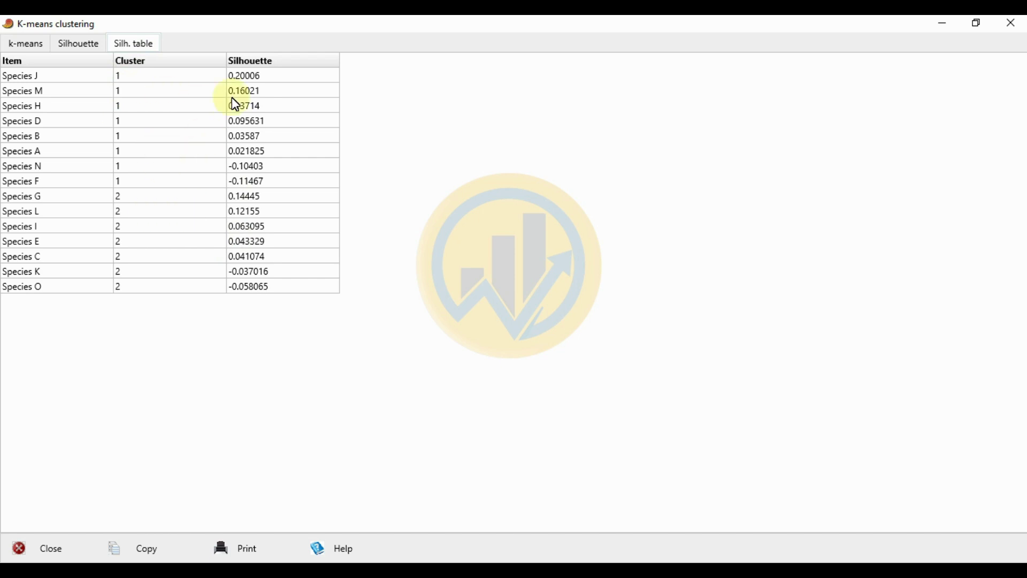
{"action": "left_click", "coordinate": [84, 48]}
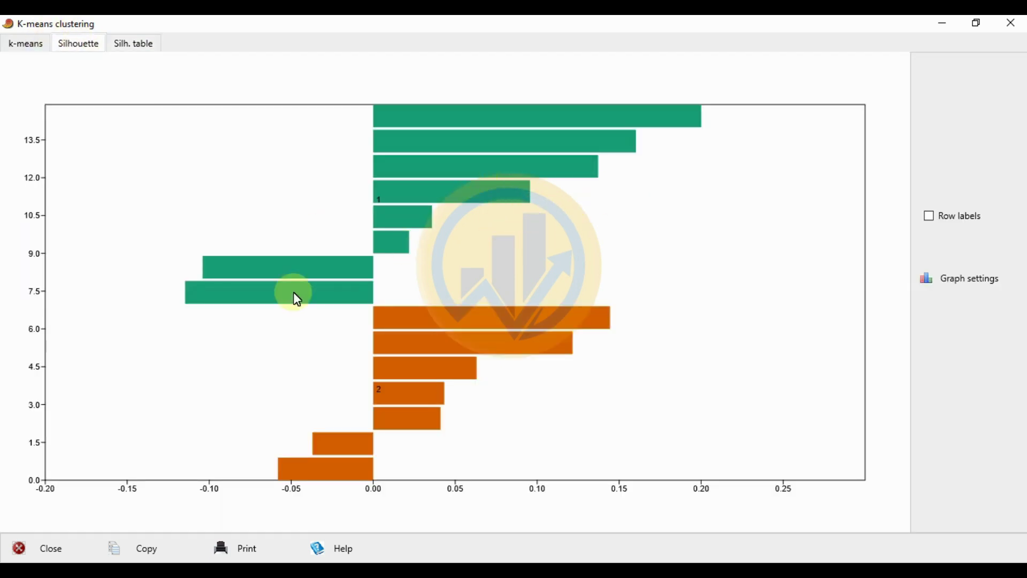
{"action": "left_click", "coordinate": [929, 217]}
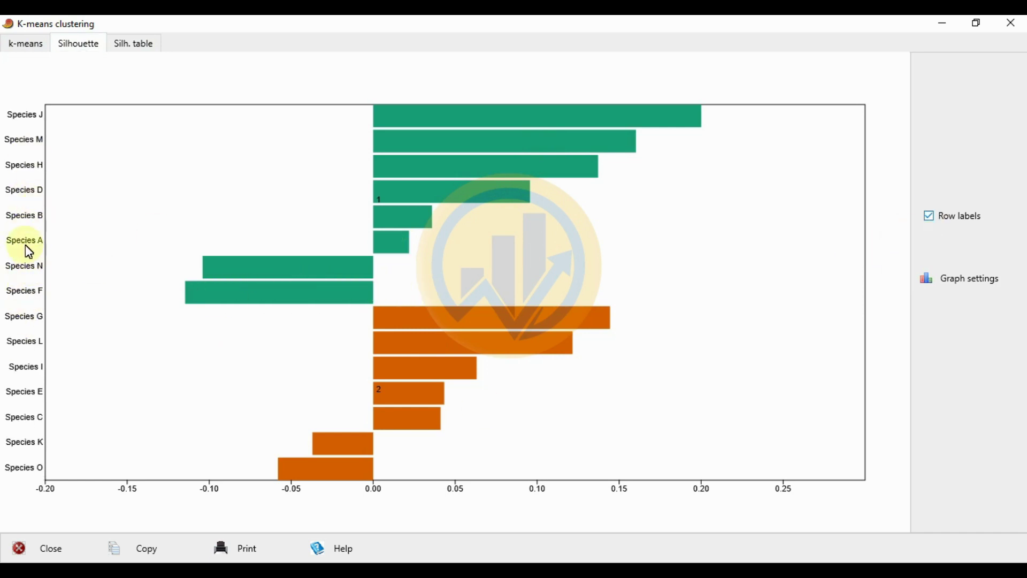
Step: Examine each species' cluster assignment and compare the silhouette plot with the silhouette table values for both clusters
{"action": "left_click", "coordinate": [26, 45]}
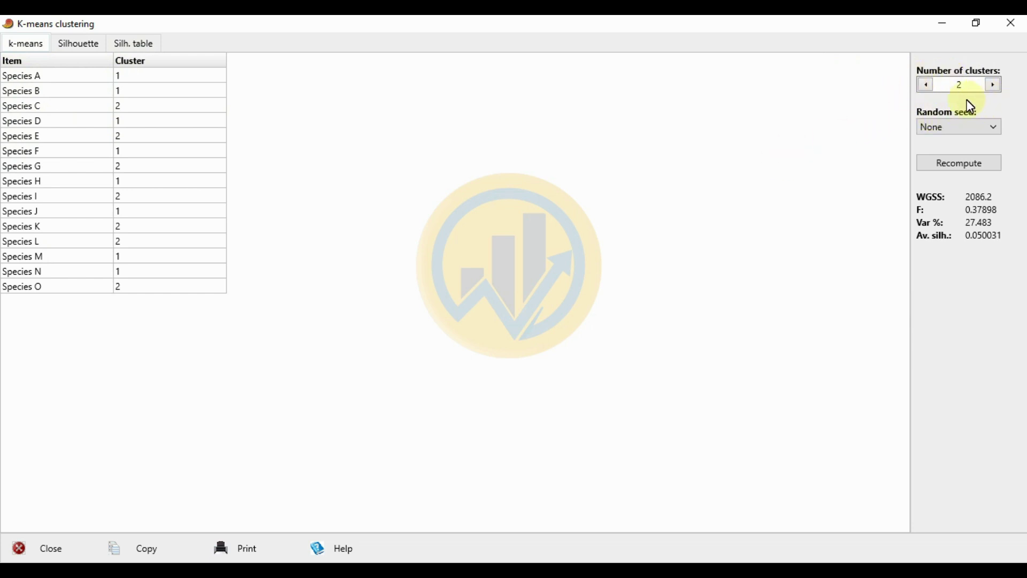
{"action": "left_click", "coordinate": [962, 85]}
{"action": "double_click", "coordinate": [962, 85]}
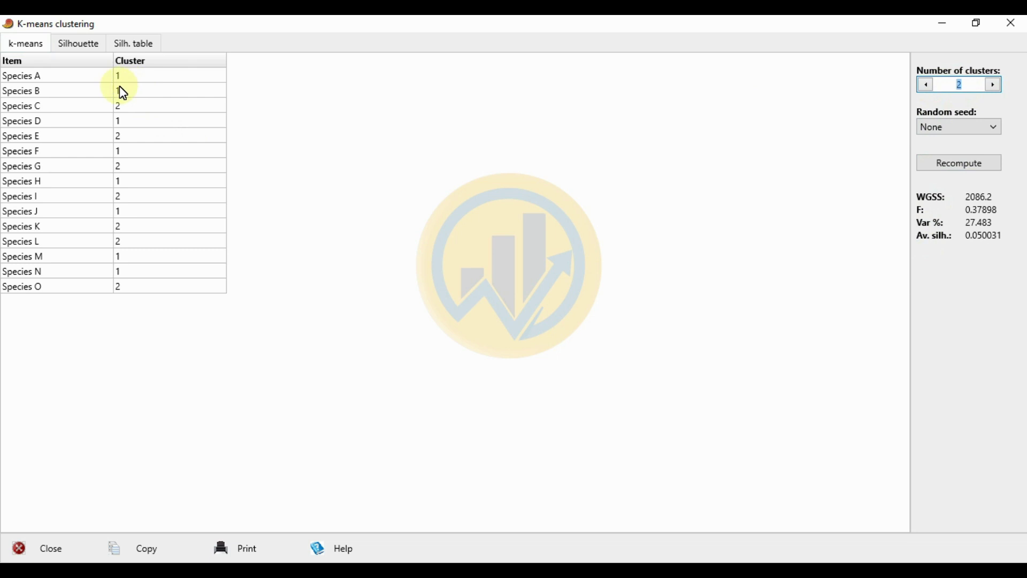
{"action": "left_click", "coordinate": [128, 100]}
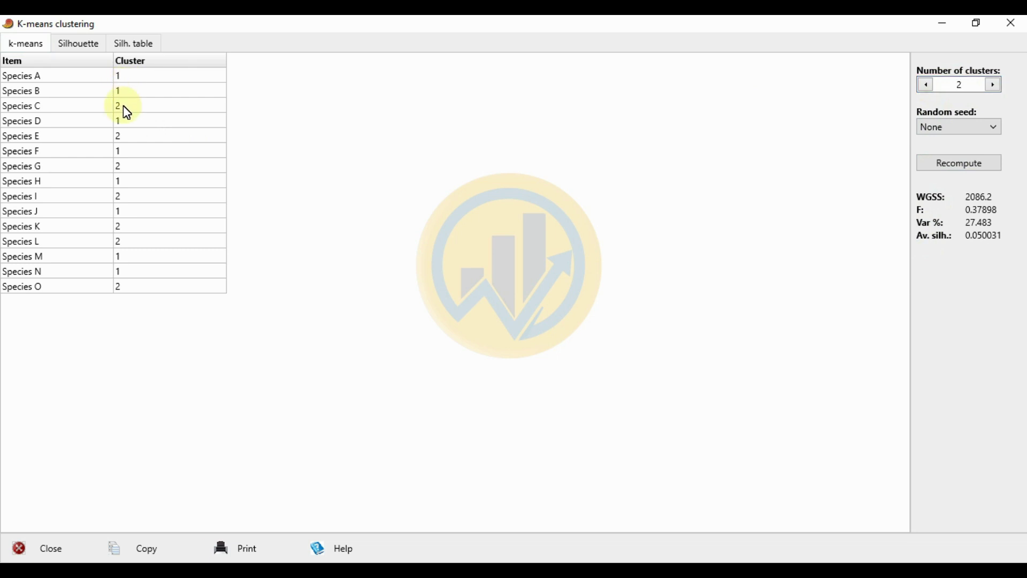
{"action": "left_click", "coordinate": [79, 48]}
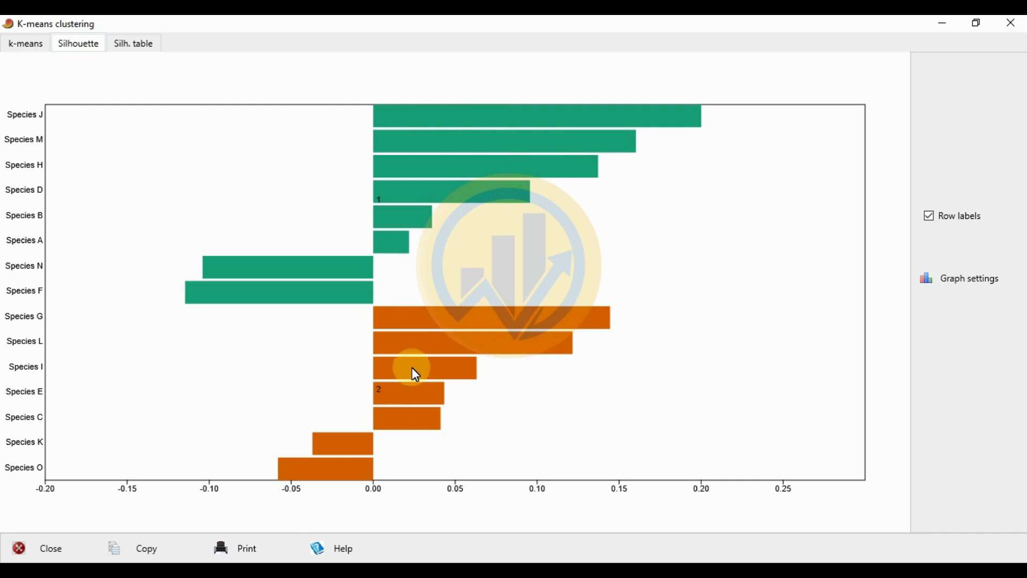
{"action": "left_click", "coordinate": [128, 47]}
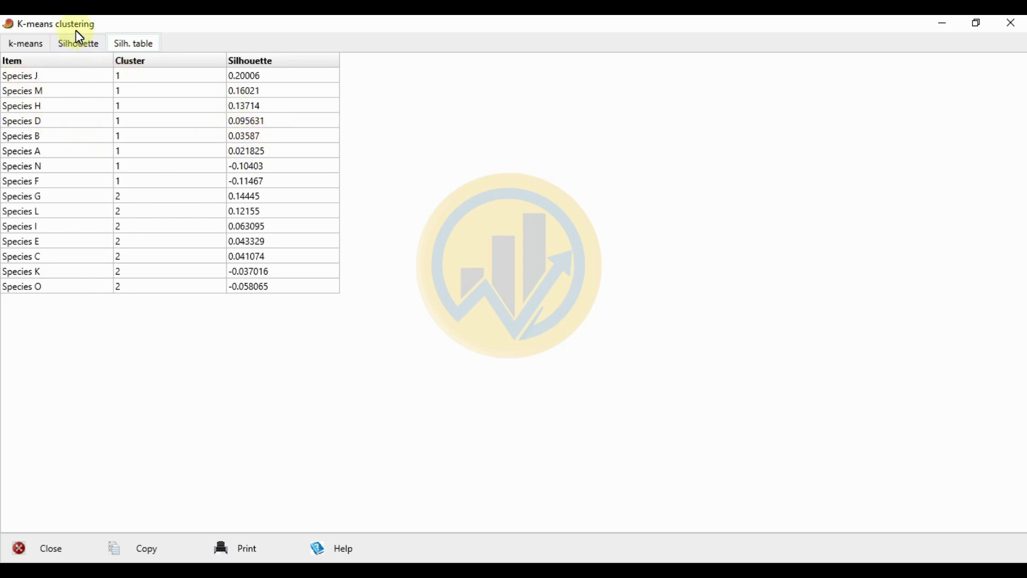
{"action": "left_click", "coordinate": [75, 45]}
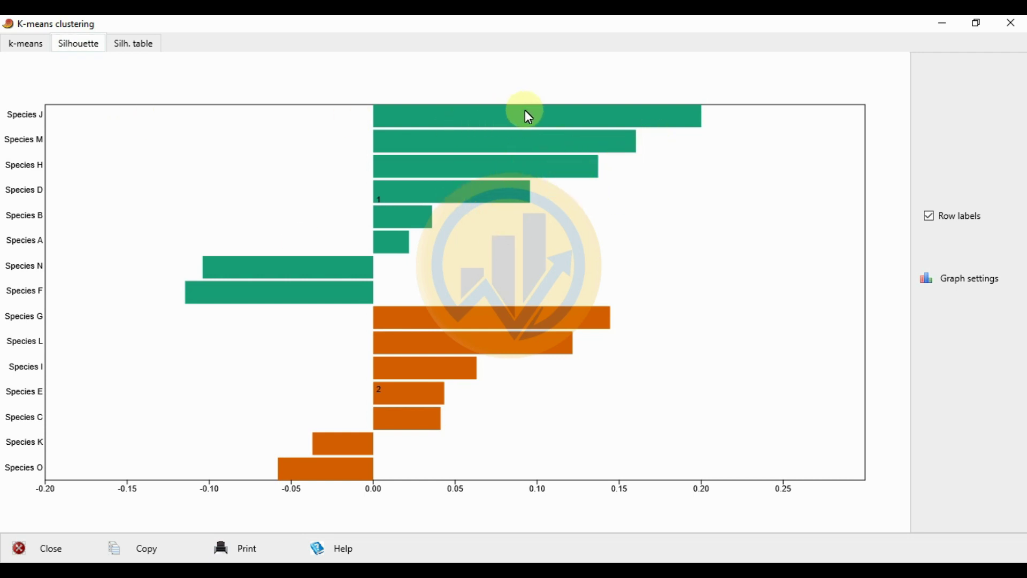
{"action": "left_click", "coordinate": [145, 51]}
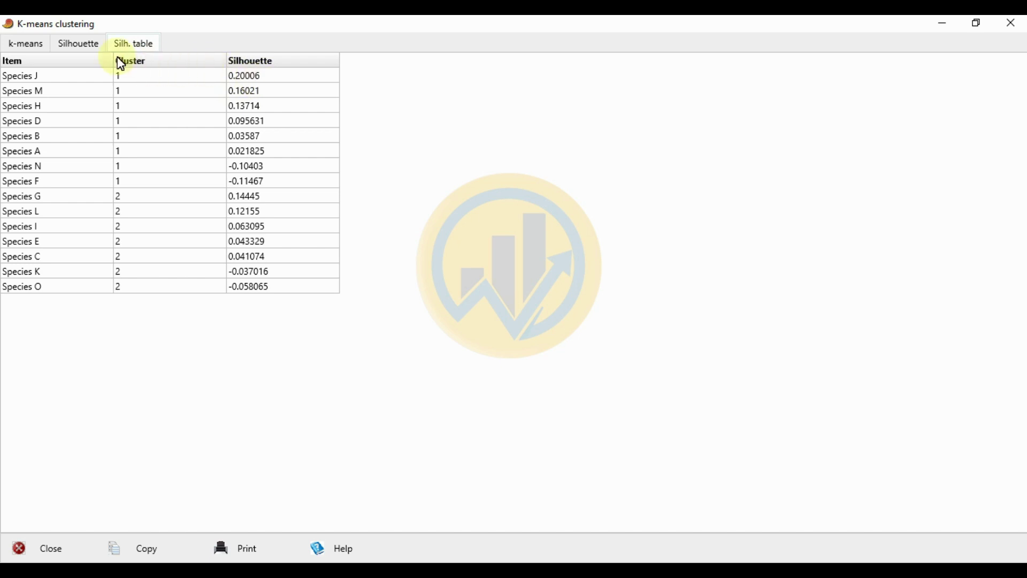
{"action": "left_click", "coordinate": [91, 51]}
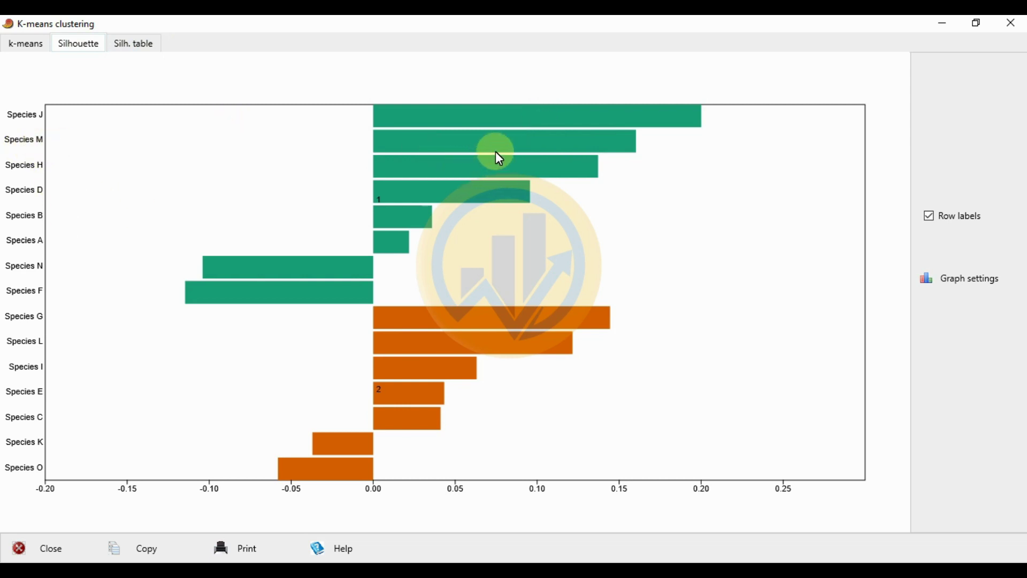
{"action": "left_click", "coordinate": [120, 43]}
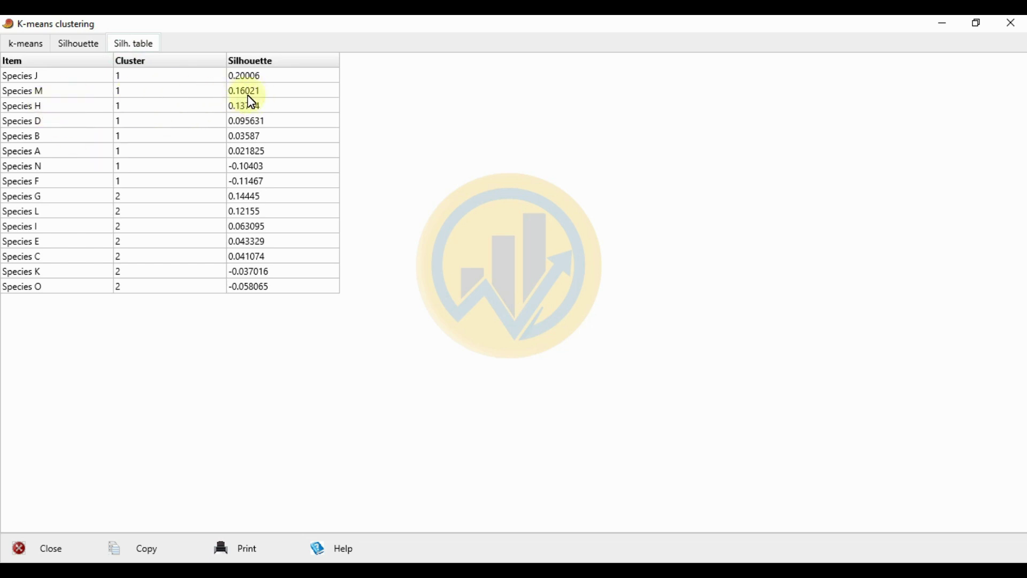
{"action": "left_click", "coordinate": [90, 47]}
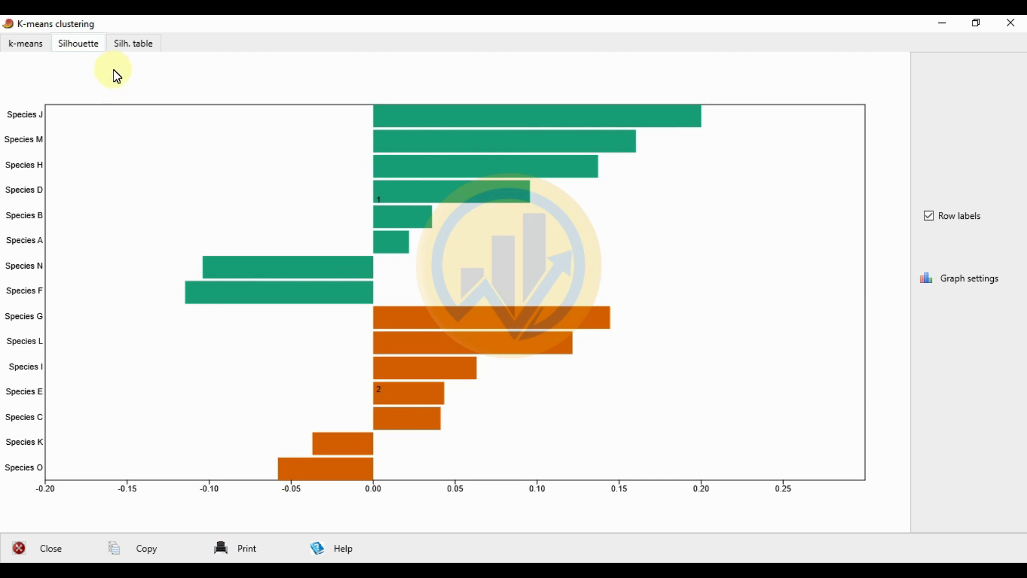
{"action": "left_click", "coordinate": [21, 47]}
{"action": "left_click", "coordinate": [90, 44]}
{"action": "left_click", "coordinate": [133, 45]}
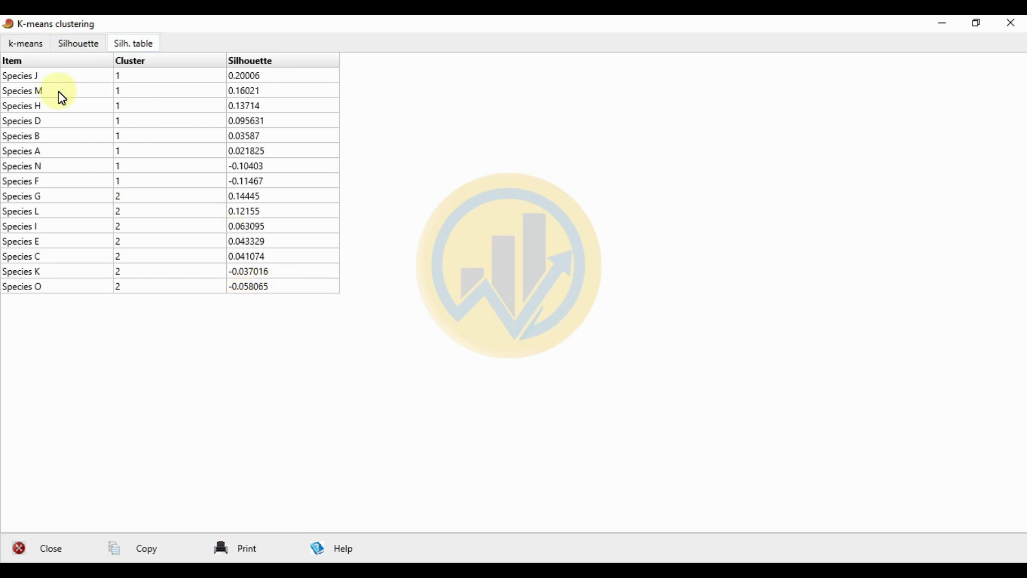
{"action": "left_click", "coordinate": [78, 43]}
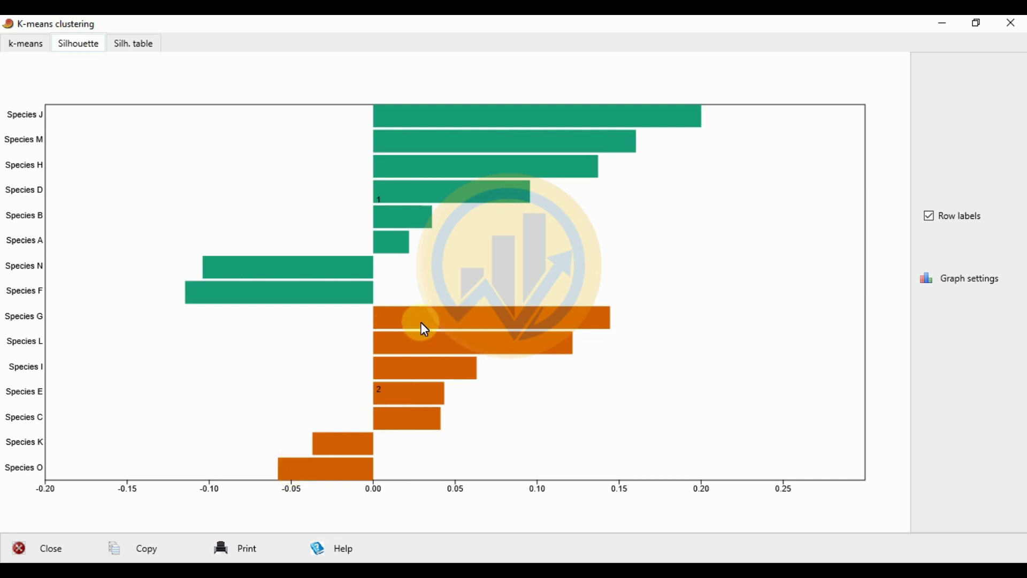
{"action": "left_click", "coordinate": [138, 44]}
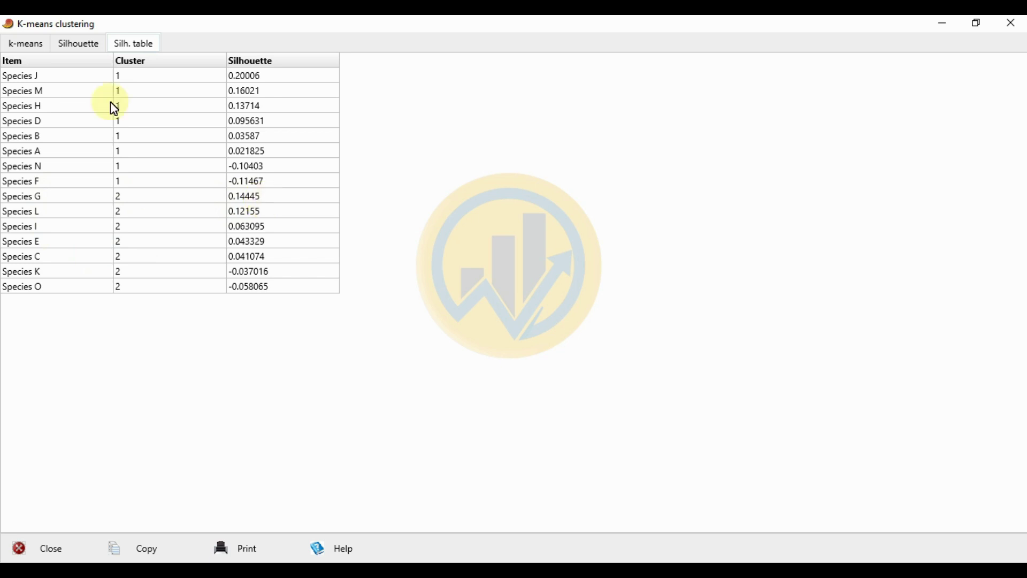
{"action": "left_click", "coordinate": [79, 44]}
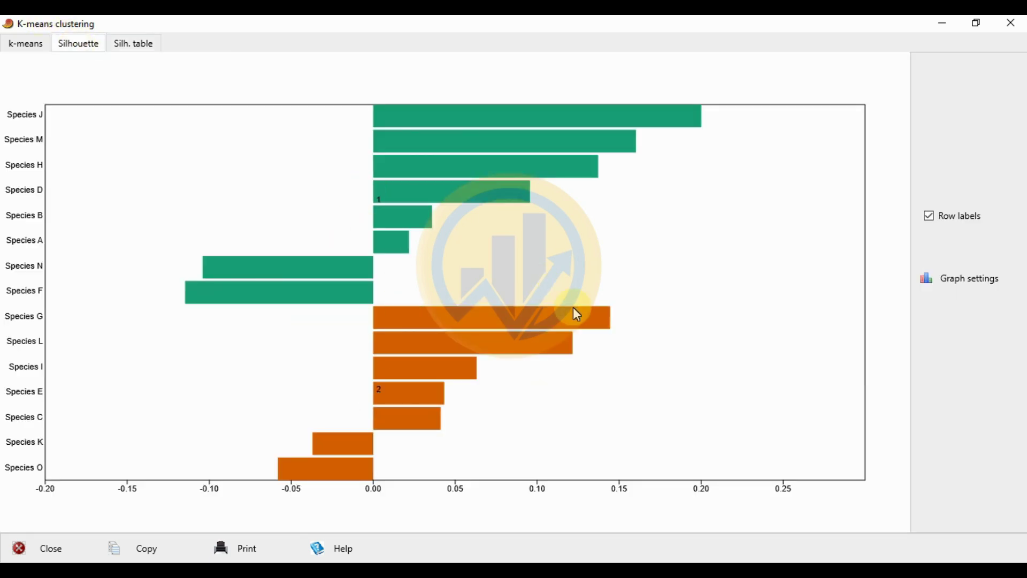
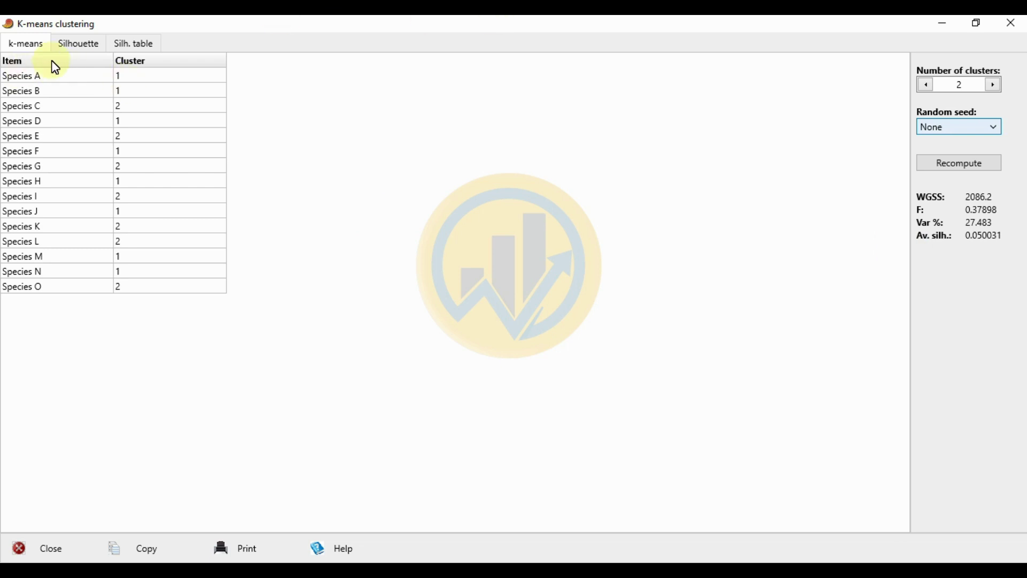
{"action": "left_click", "coordinate": [67, 44]}
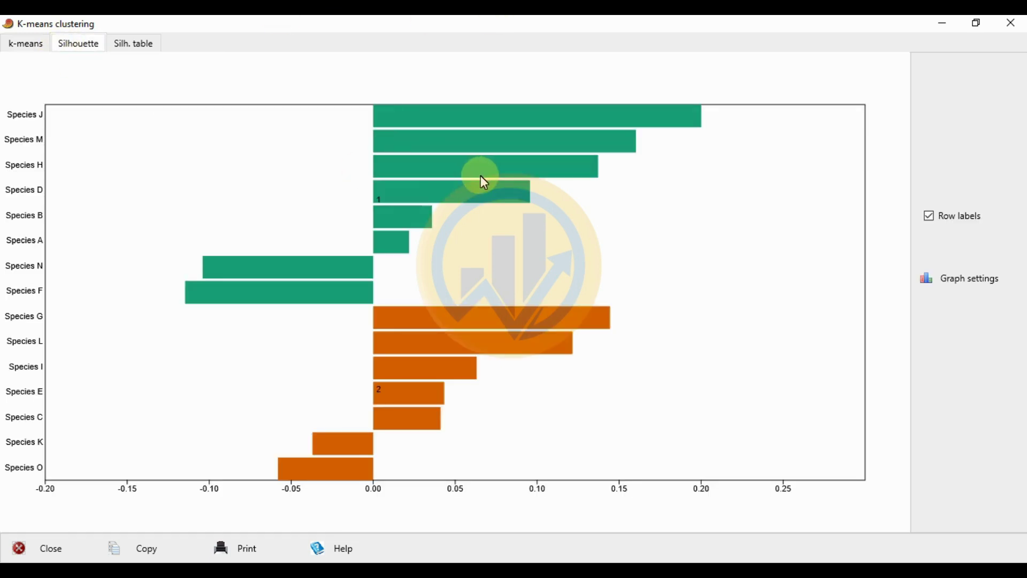